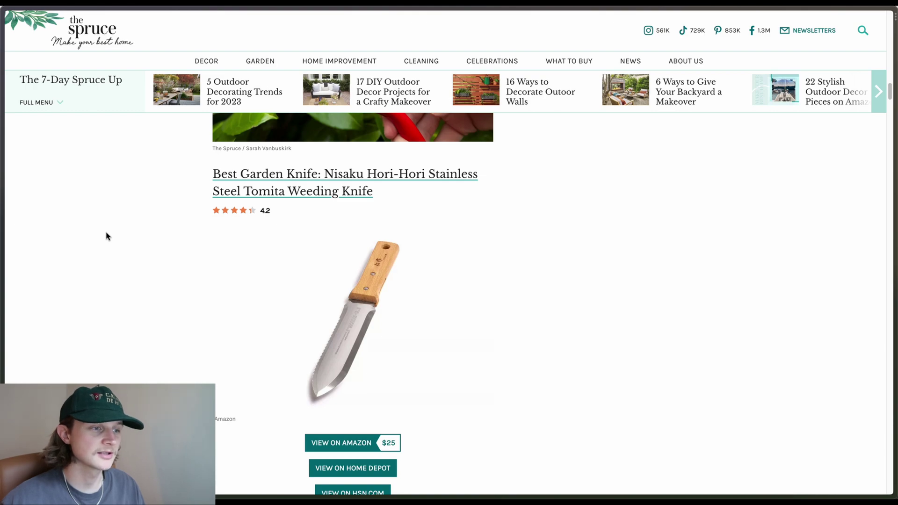
- Select both Bully Tools shovel review paragraphs on The Spruce, then switch to the SmallSEOTools tab
scroll(107, 236, down, 10)
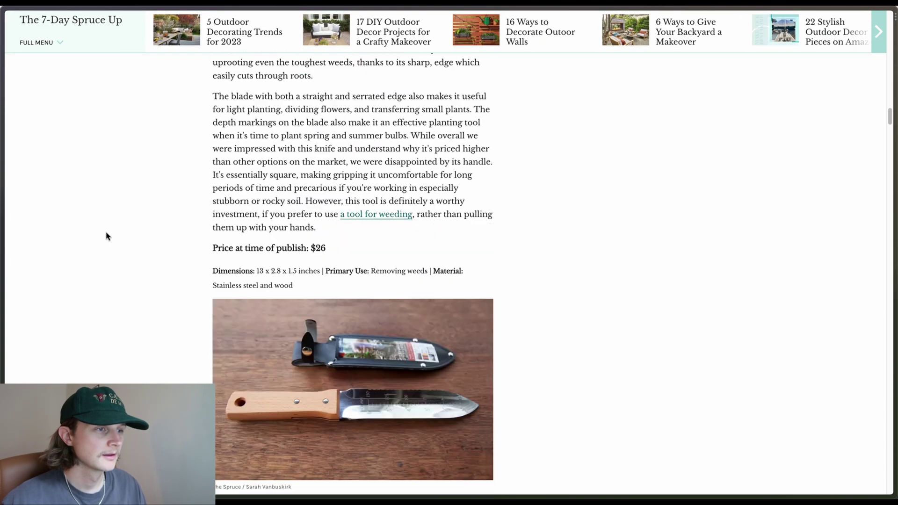
scroll(107, 236, down, 15)
scroll(106, 236, down, 15)
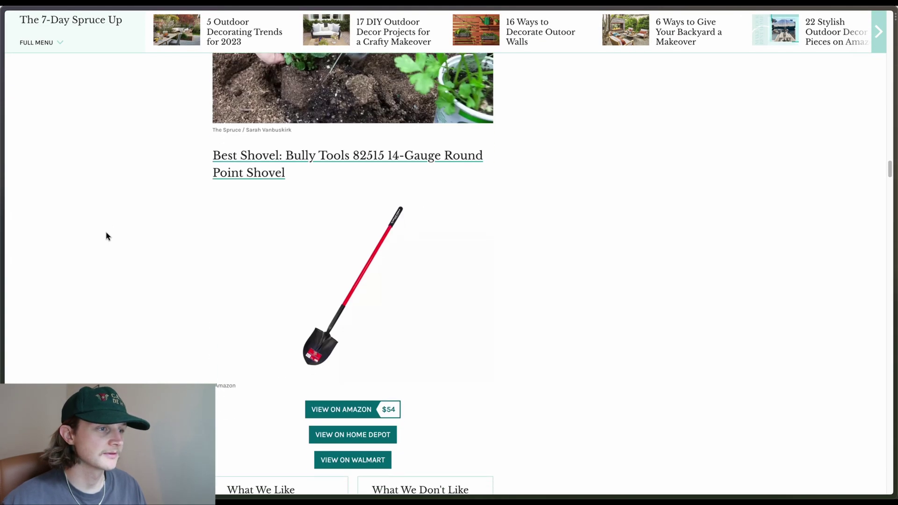
scroll(110, 244, up, 10)
scroll(110, 244, down, 4)
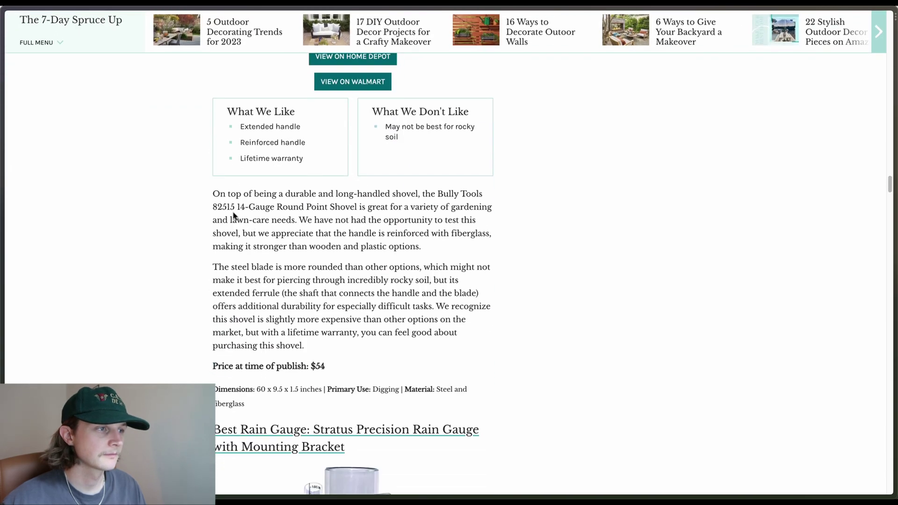
drag(212, 193, 381, 353)
key(ctrl+c)
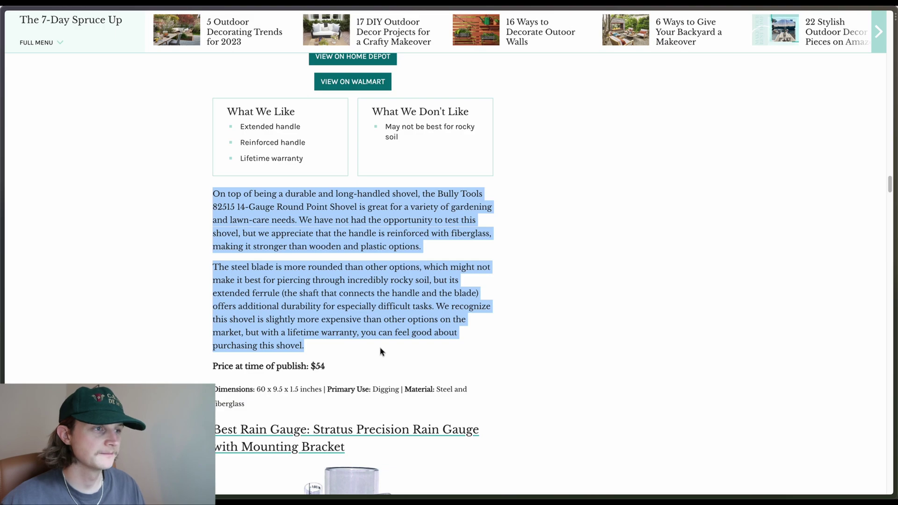
key(ctrl+Tab)
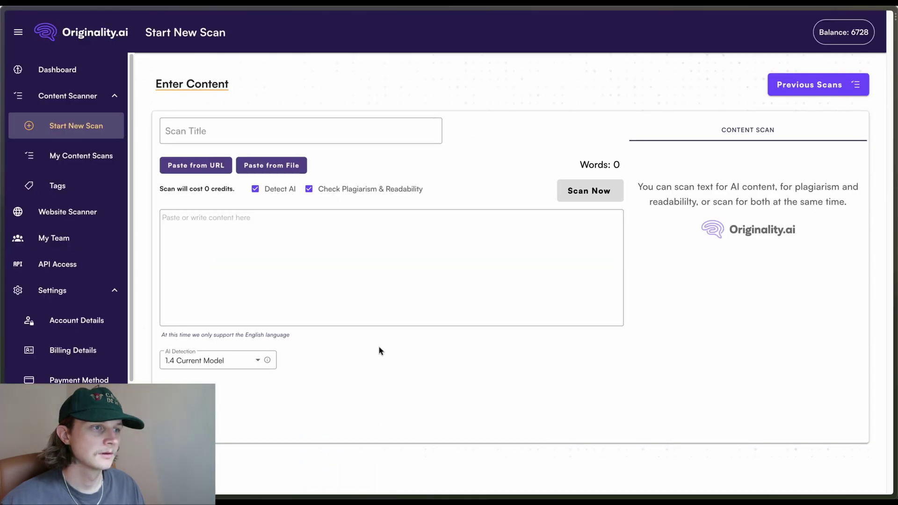
key(ctrl+Tab)
key(ctrl+Tab)
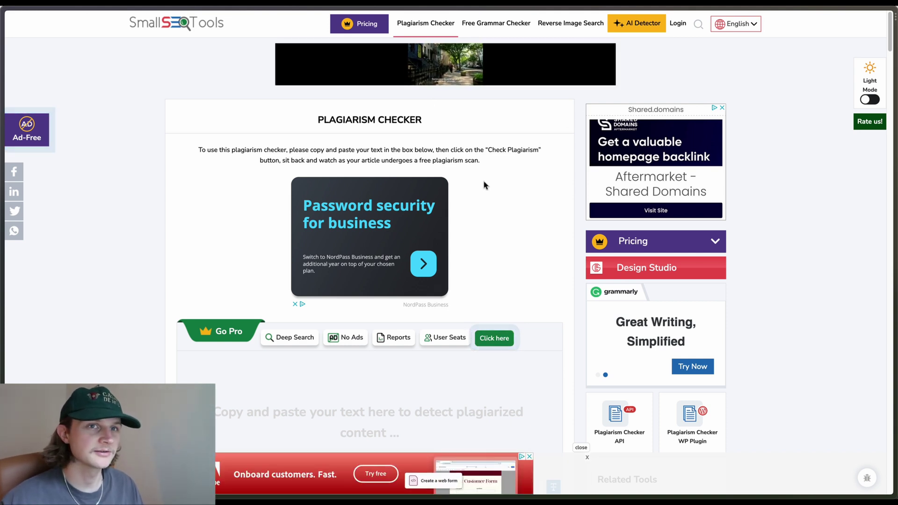
- Paste the two-paragraph shovel review into the SmallSEOTools text box (123/1000 words)
scroll(518, 241, down, 3)
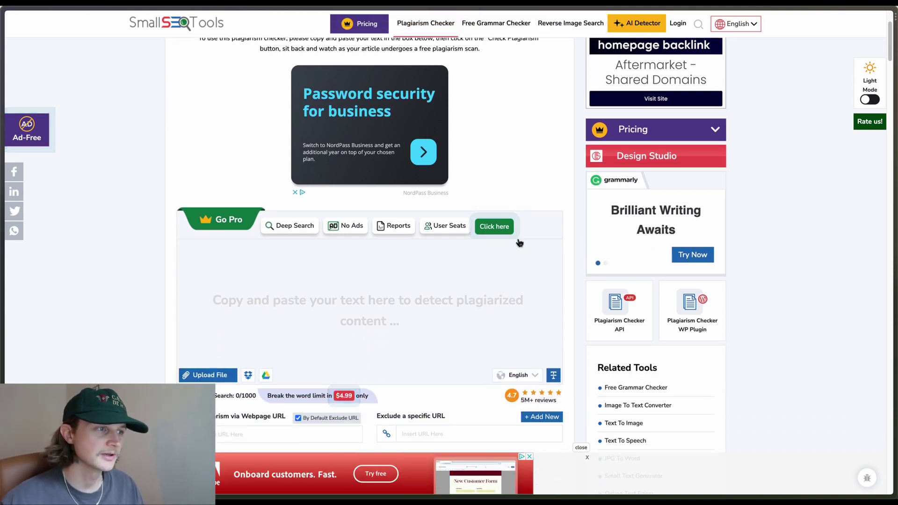
click(342, 291)
key(ctrl+v)
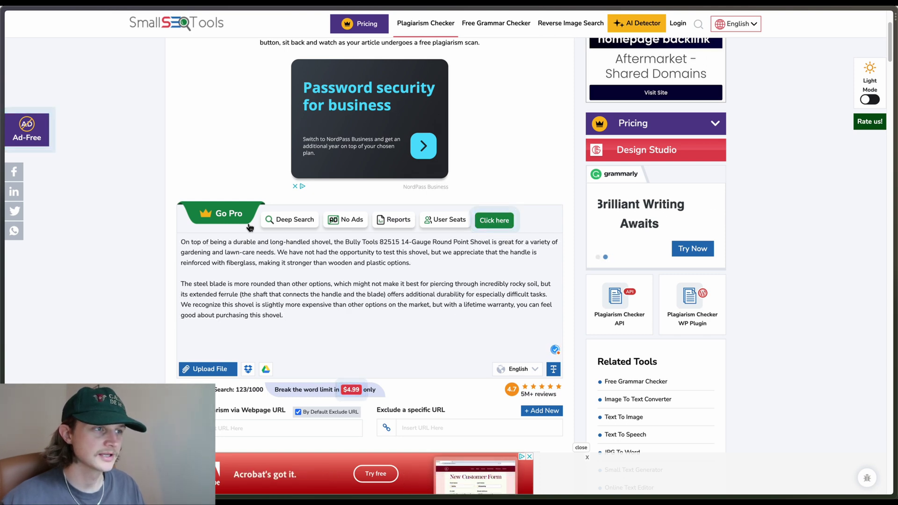
scroll(414, 348, down, 2)
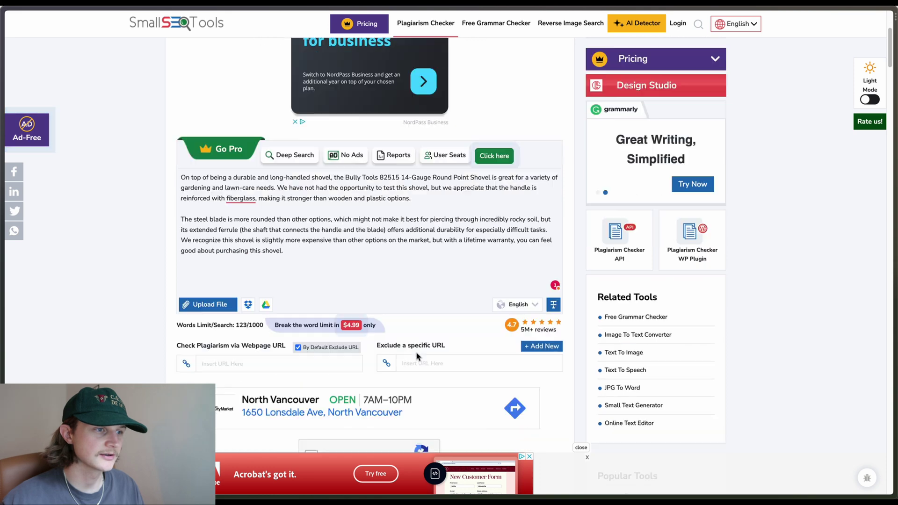
scroll(414, 348, down, 2)
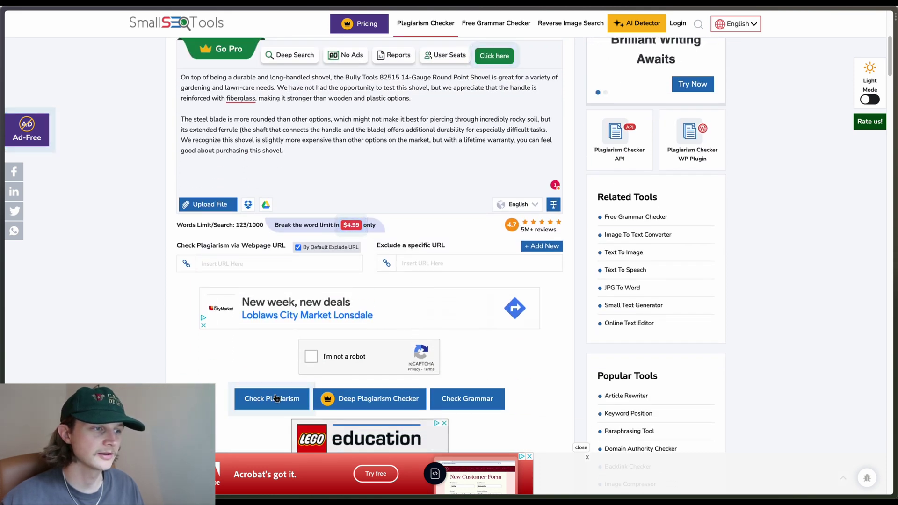
- Run the check past the reCAPTCHA, getting 60% plagiarism with 3 matches from The Spruce
click(276, 398)
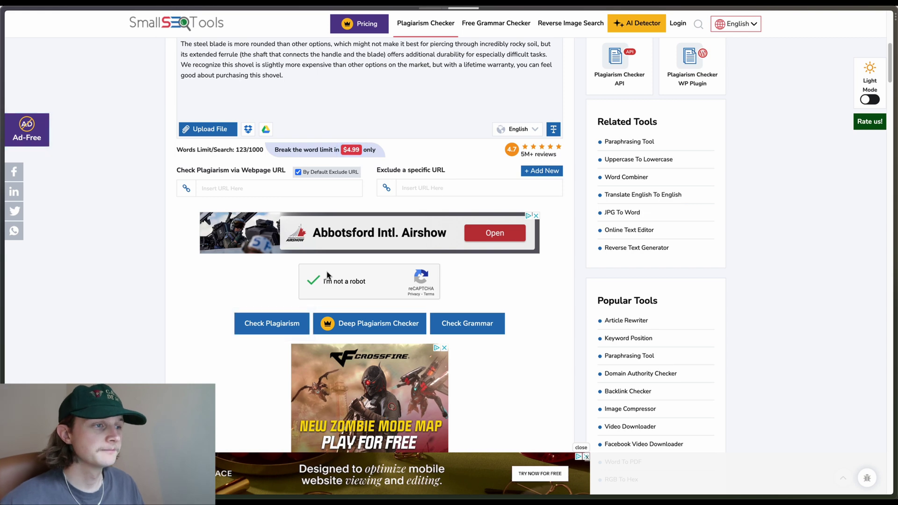
click(271, 323)
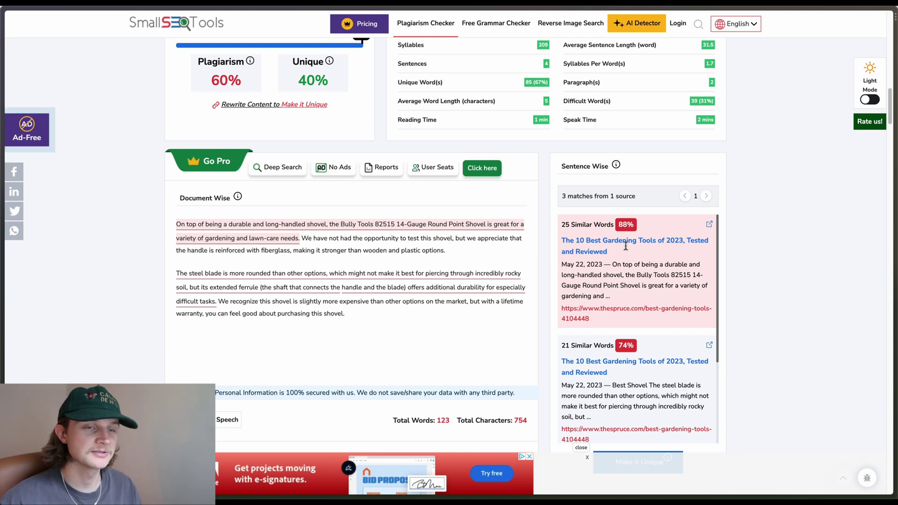
key(alt+Tab)
click(456, 255)
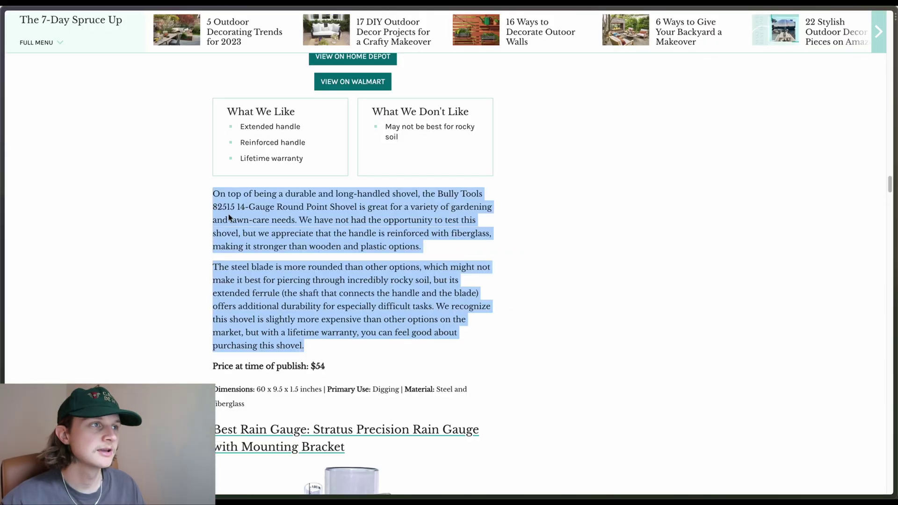
scroll(166, 206, up, 20)
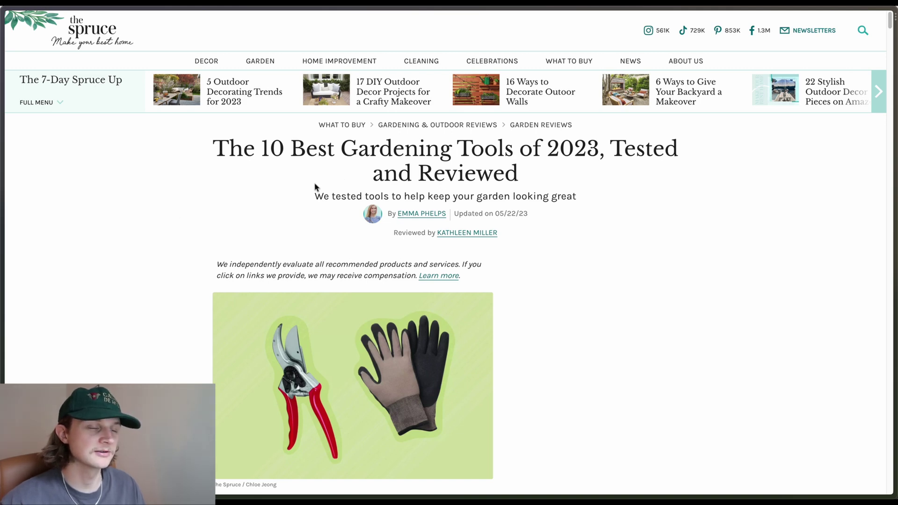
key(alt+Tab)
click(384, 255)
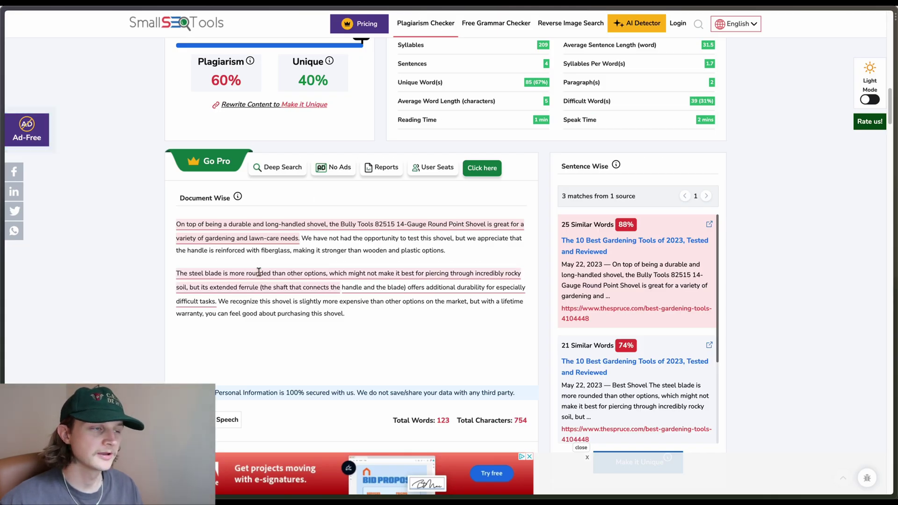
- View the sentence-wise matches through the 69% similar sentence, then copy the checked excerpt to the clipboard
click(225, 276)
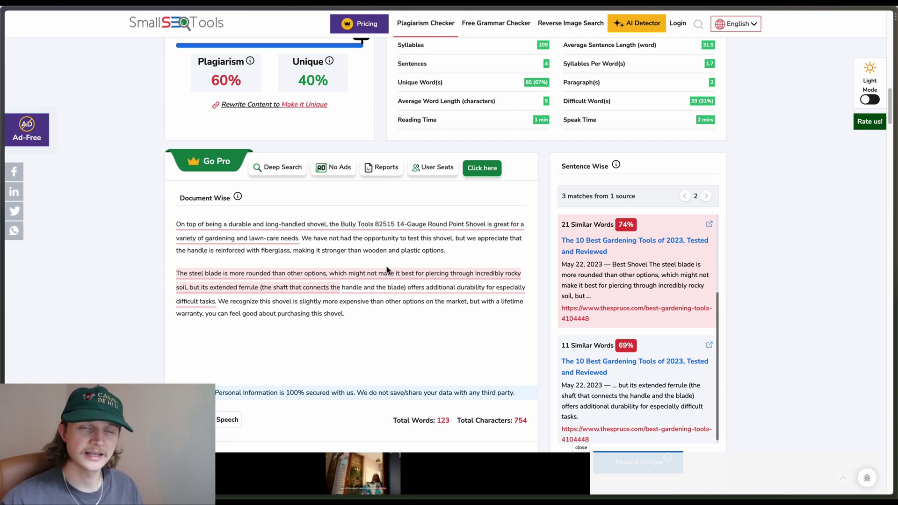
click(563, 358)
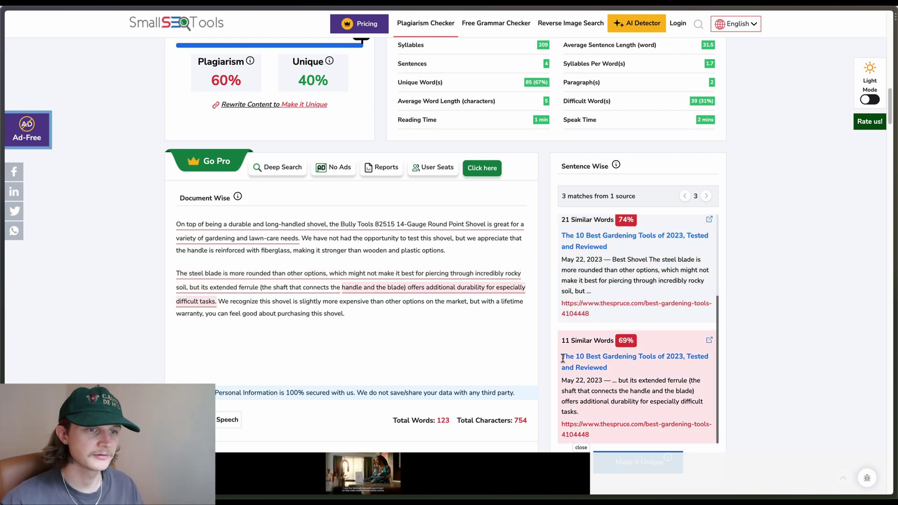
scroll(387, 319, down, 2)
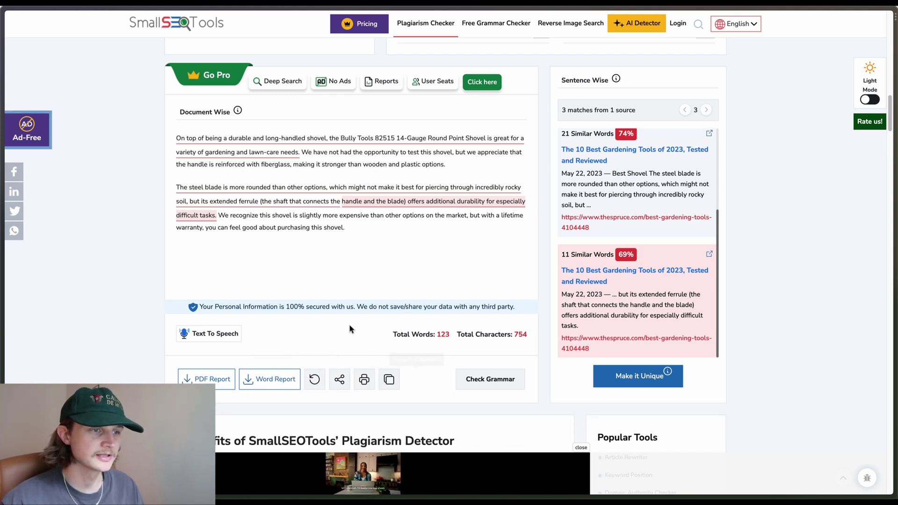
click(388, 384)
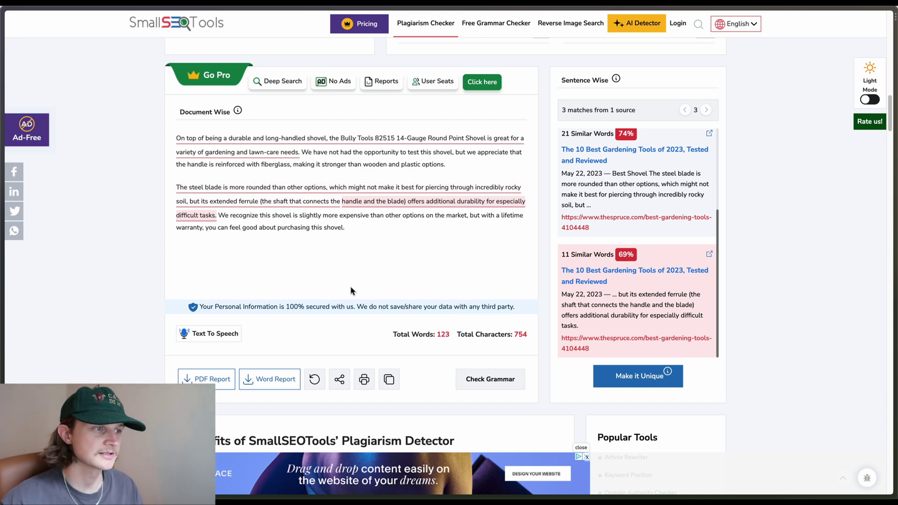
scroll(348, 291, down, 2)
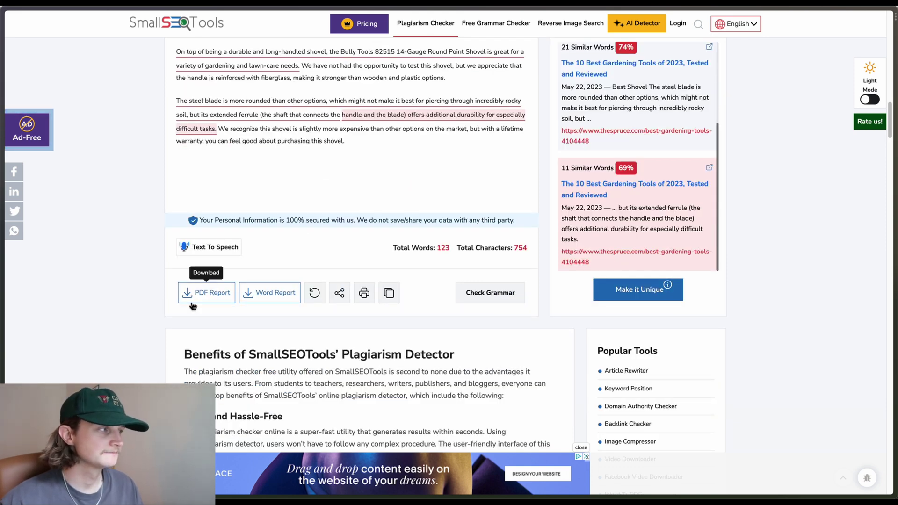
- Look over the 60% plagiarism score, then paste the excerpt into Originality.ai's new scan box
scroll(192, 306, up, 1)
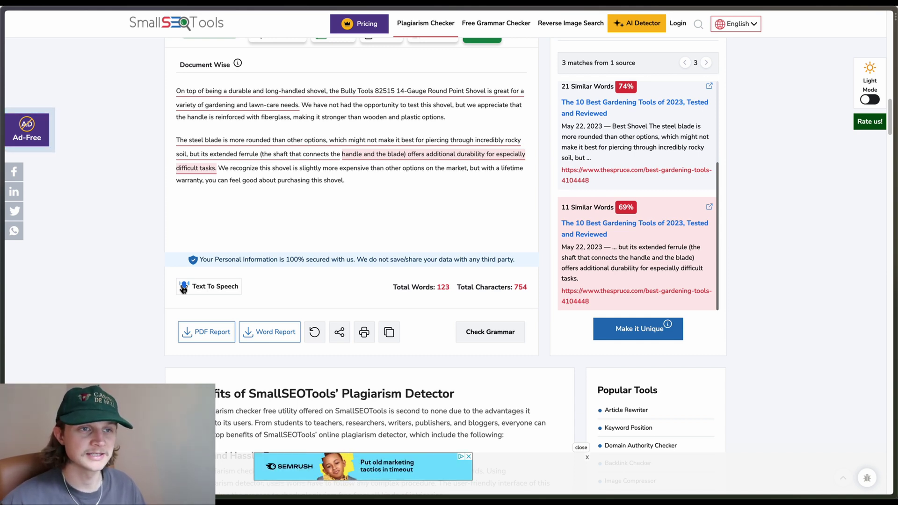
scroll(114, 284, up, 4)
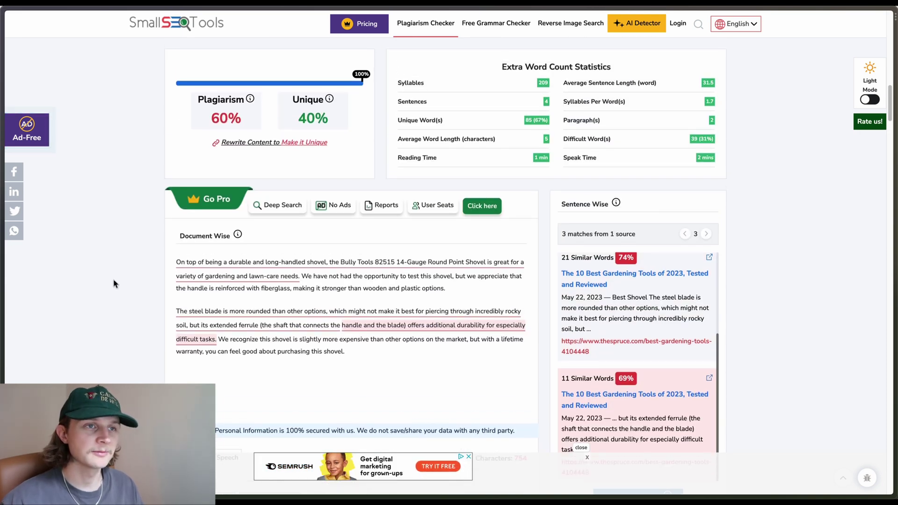
scroll(115, 283, up, 2)
drag(211, 204, 237, 207)
click(253, 211)
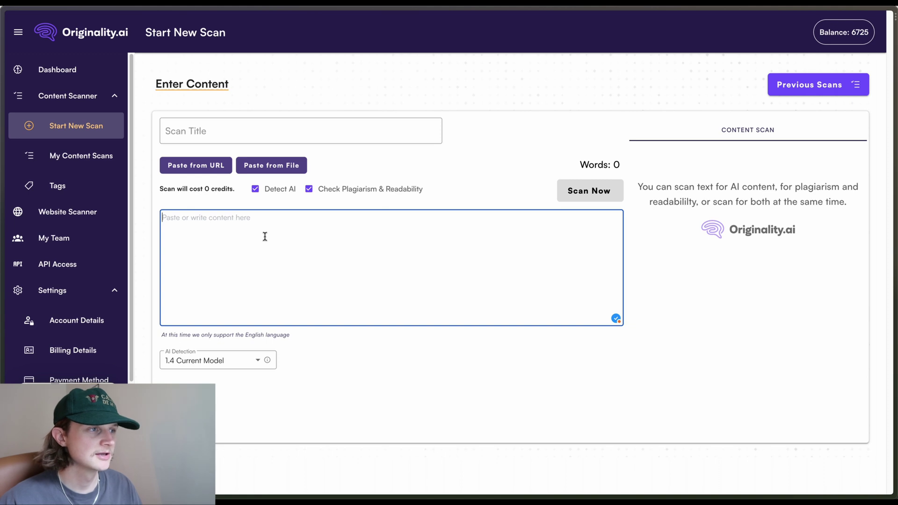
key(ctrl+v)
- Scan the excerpt with Detect AI off (100% plagiarized) and check the first matched phrase's thespruce.com source
click(255, 189)
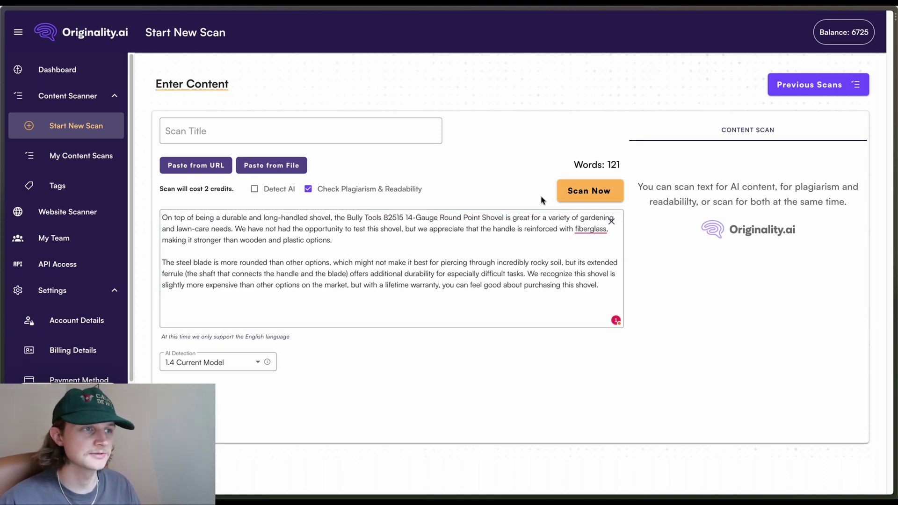
click(584, 191)
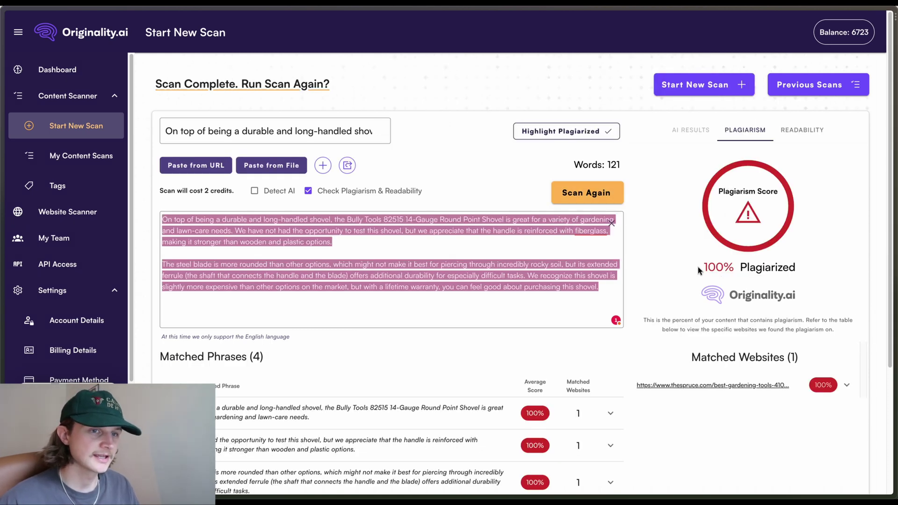
scroll(416, 301, down, 2)
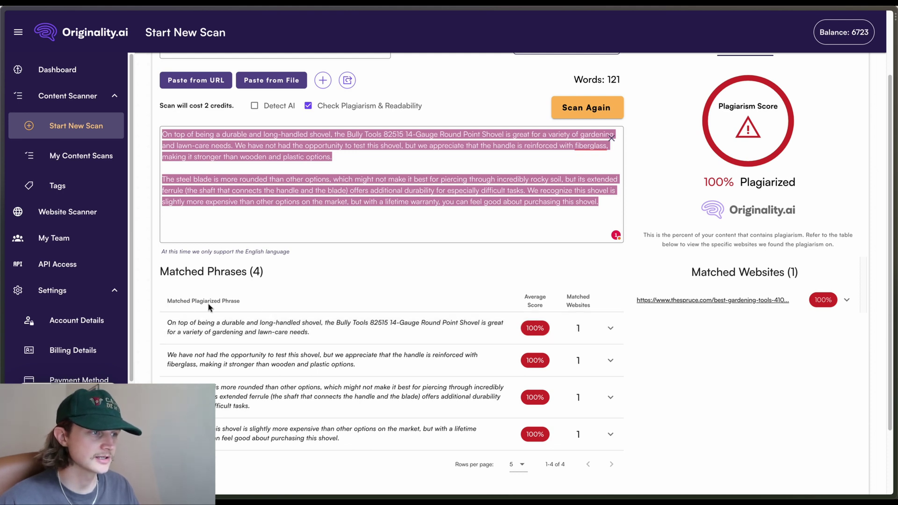
click(610, 330)
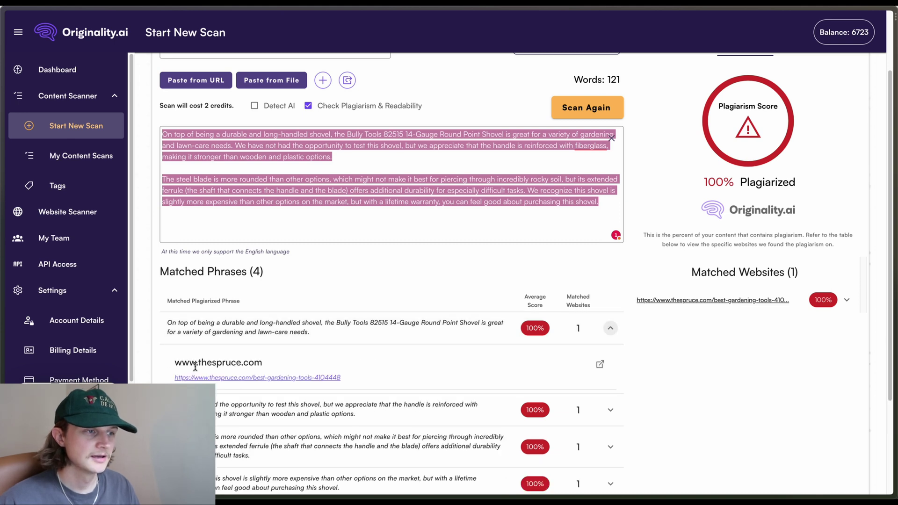
click(249, 381)
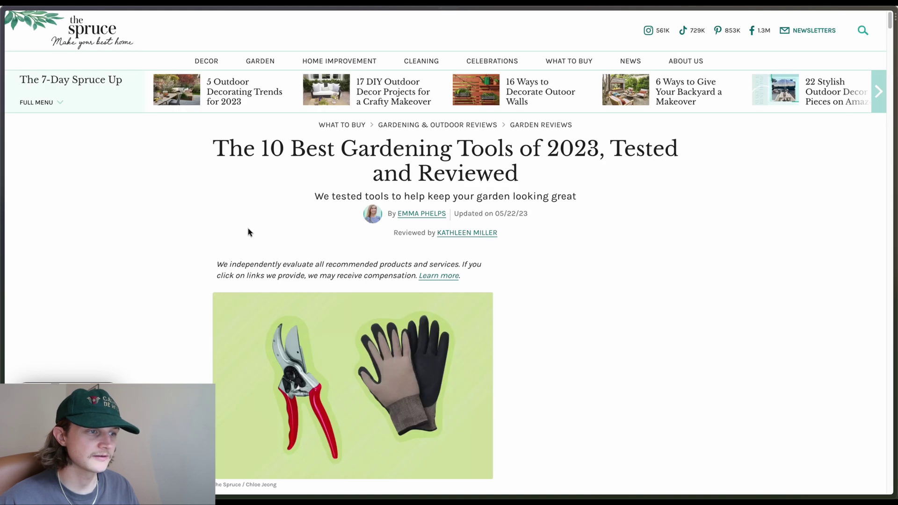
key(super+w)
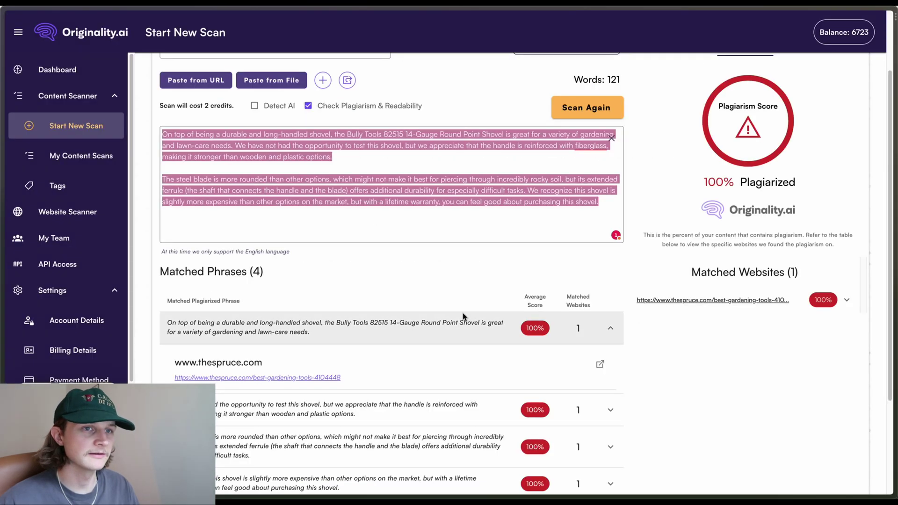
scroll(307, 270, up, 3)
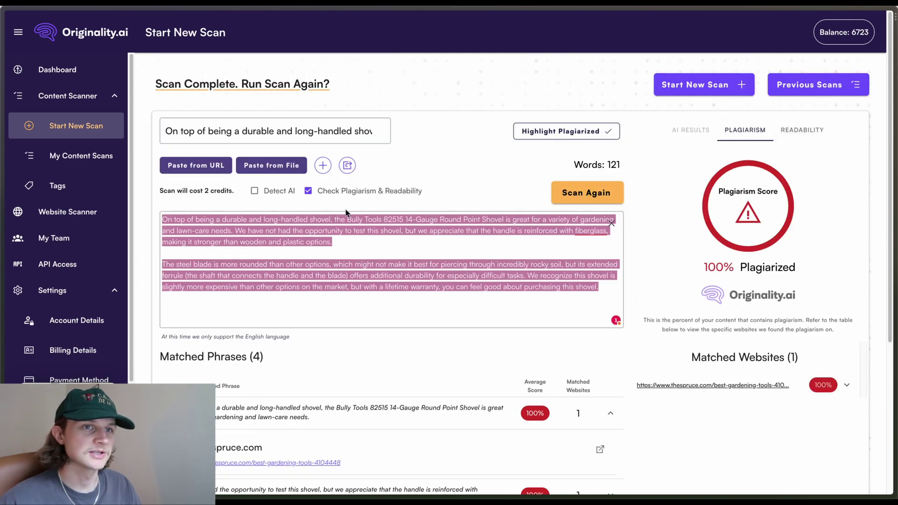
- Show readability scores, paging from Flesch-Kincaid Reading Ease 41.2 to Gunning Fog Index 18.9
click(790, 135)
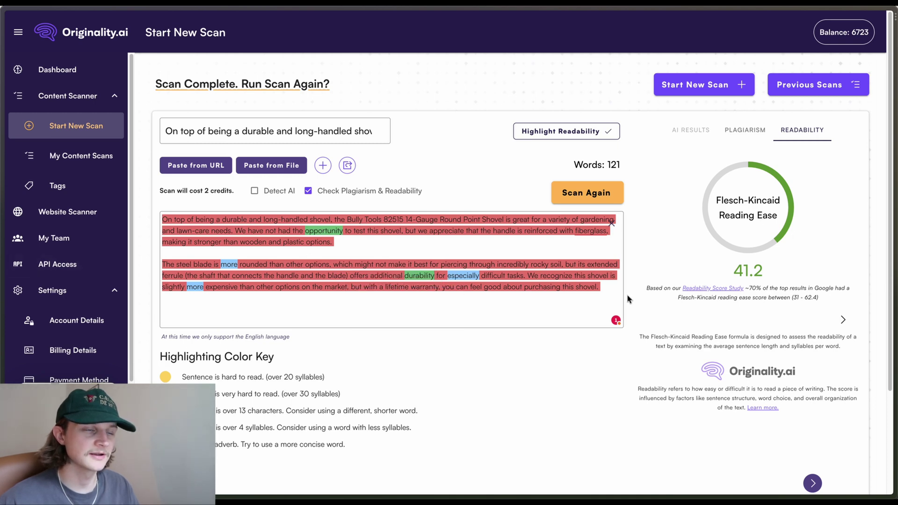
click(843, 320)
click(842, 320)
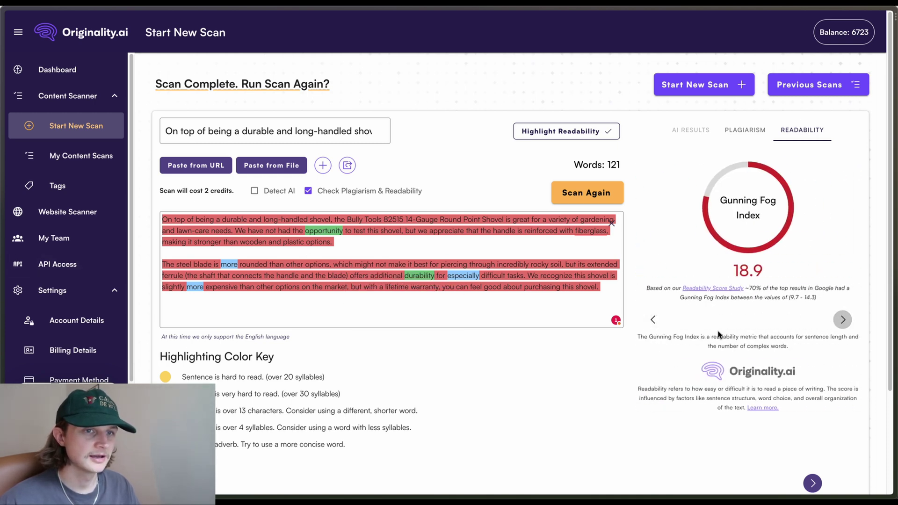